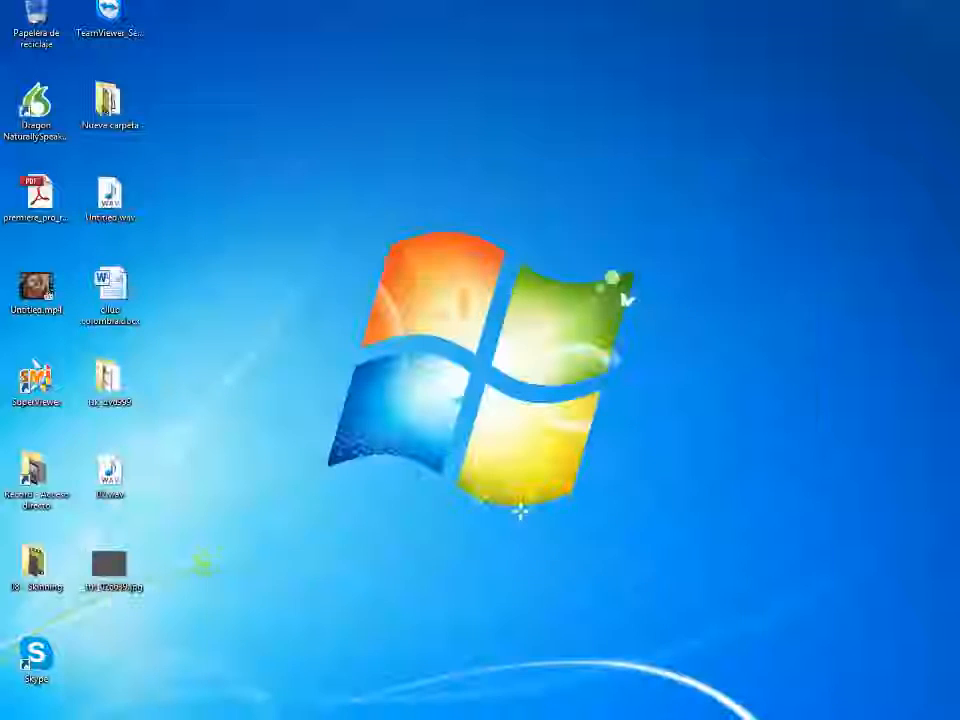
# View the reference drawing on the desktop, switch to CINEMA 4D and set the viewport to the Frontal camera.
pyautogui.doubleClick(109, 568)
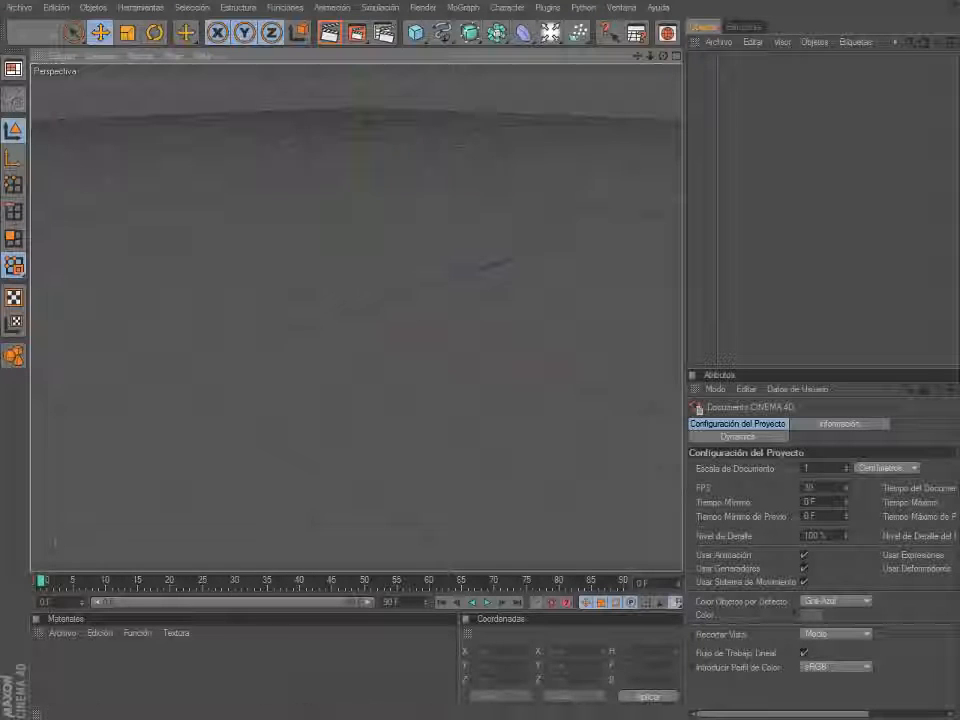
pyautogui.click(100, 56)
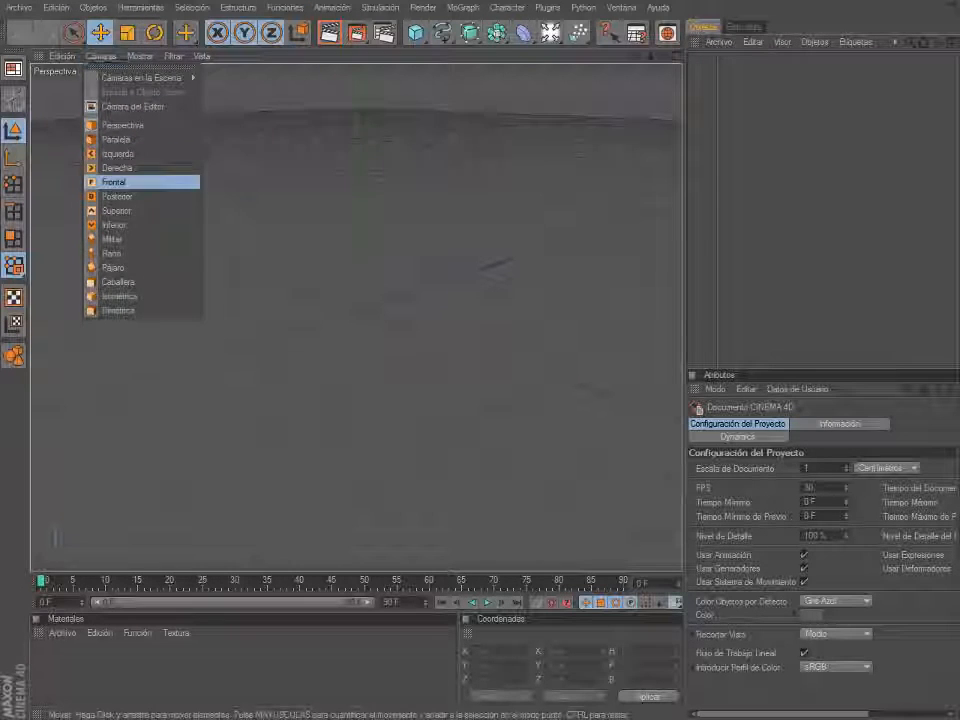
pyautogui.click(114, 182)
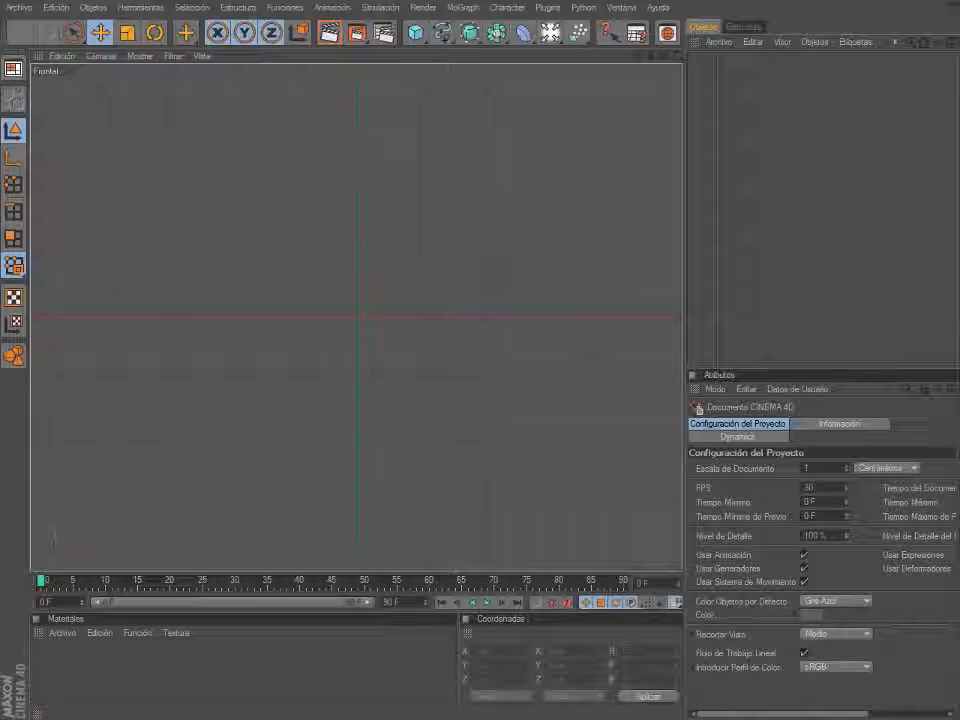
# Load __tut_026639.jpg from the desktop as the background image of the front view.
pyautogui.click(62, 56)
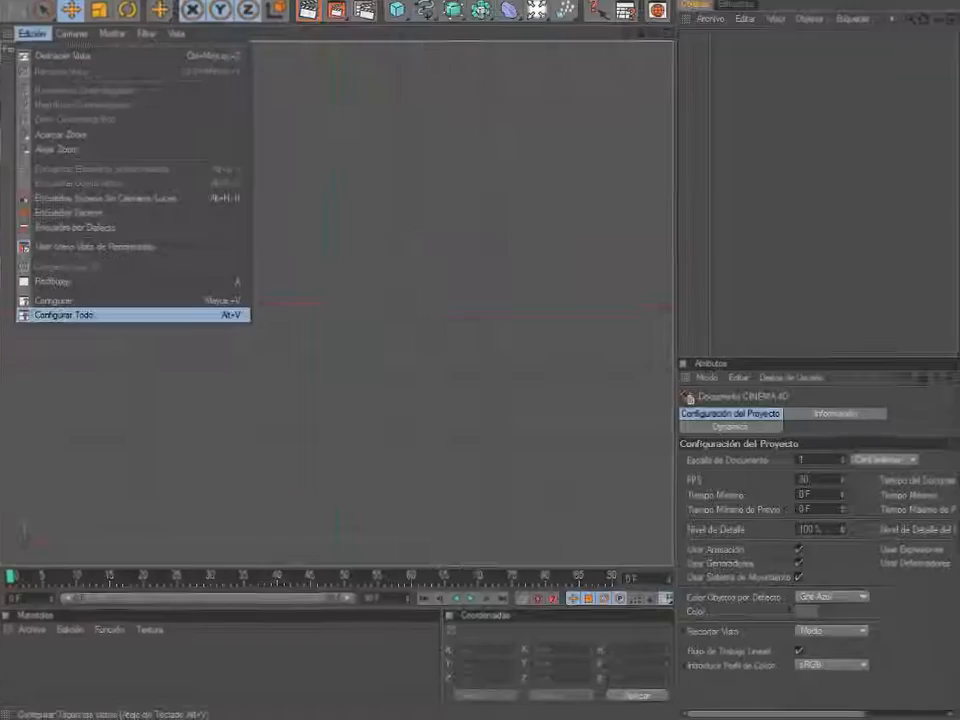
pyautogui.click(63, 315)
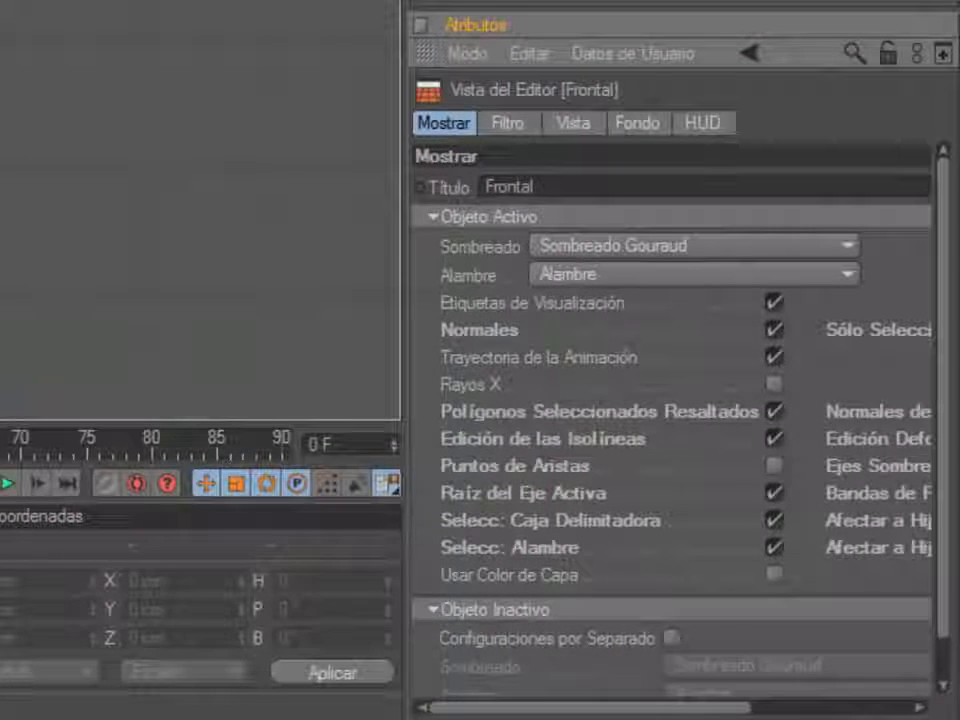
pyautogui.click(637, 122)
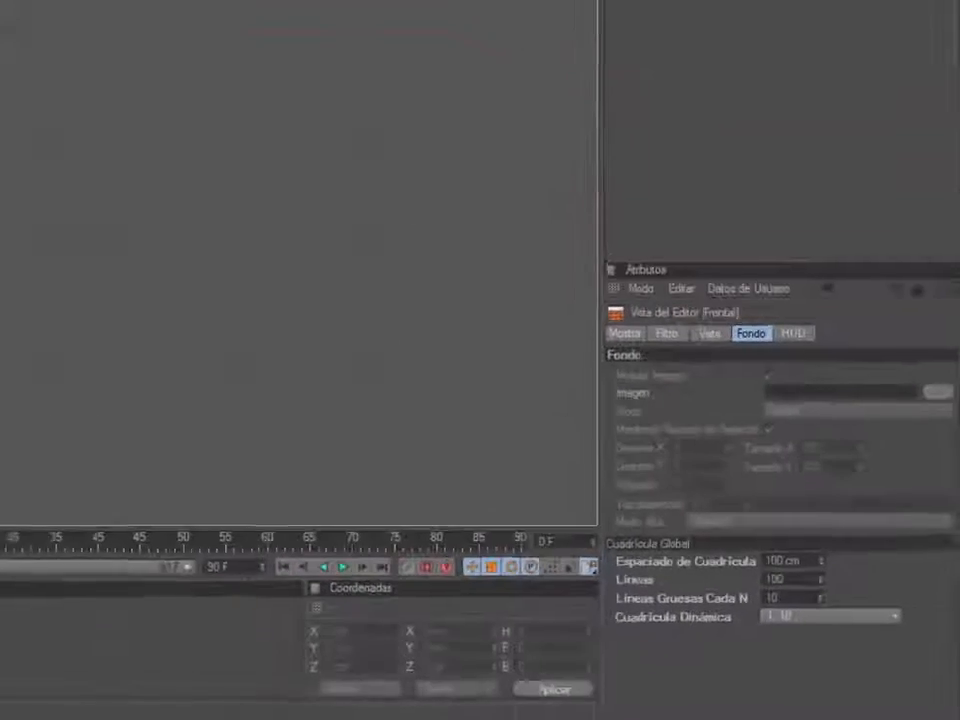
pyautogui.click(926, 213)
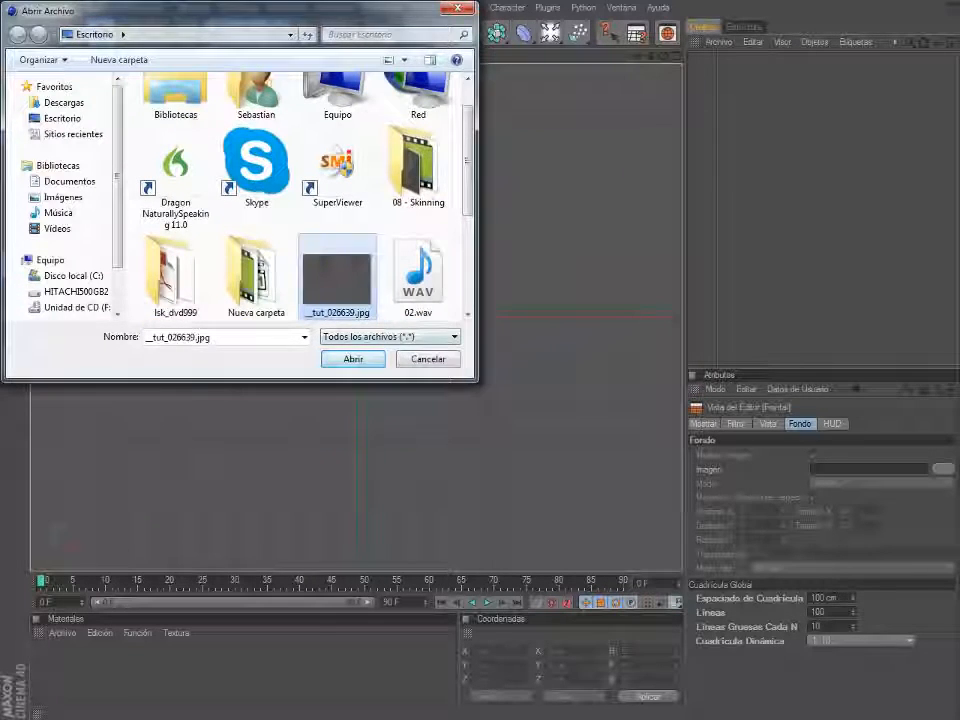
pyautogui.press('Return')
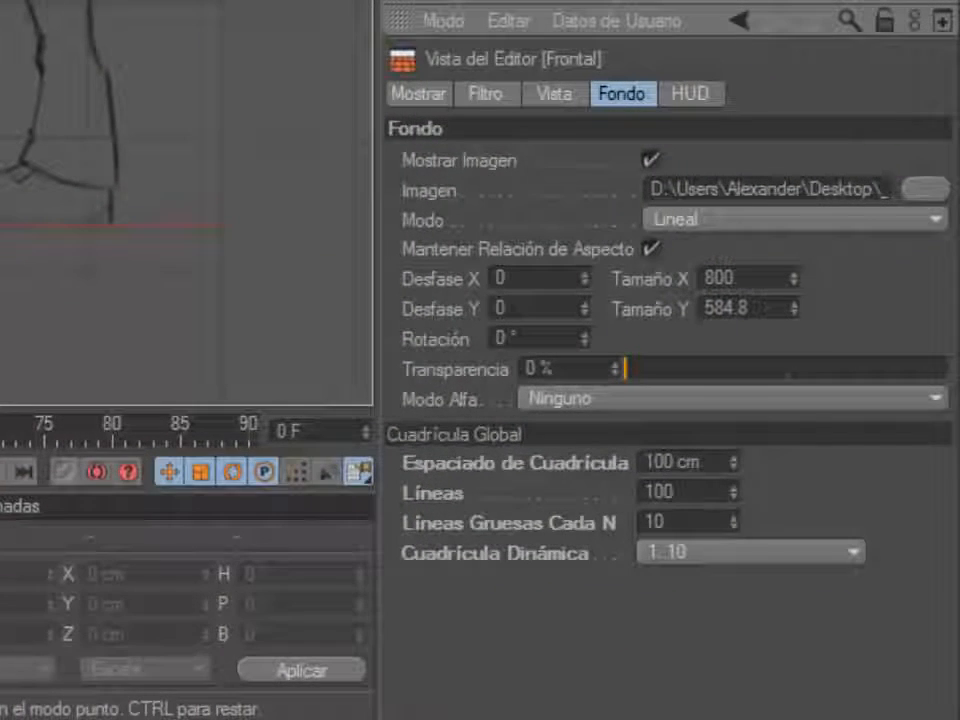
# Offset the front view's background image by 150.5 in X and 265 in Y.
pyautogui.moveTo(514, 279); pyautogui.dragTo(494, 279)
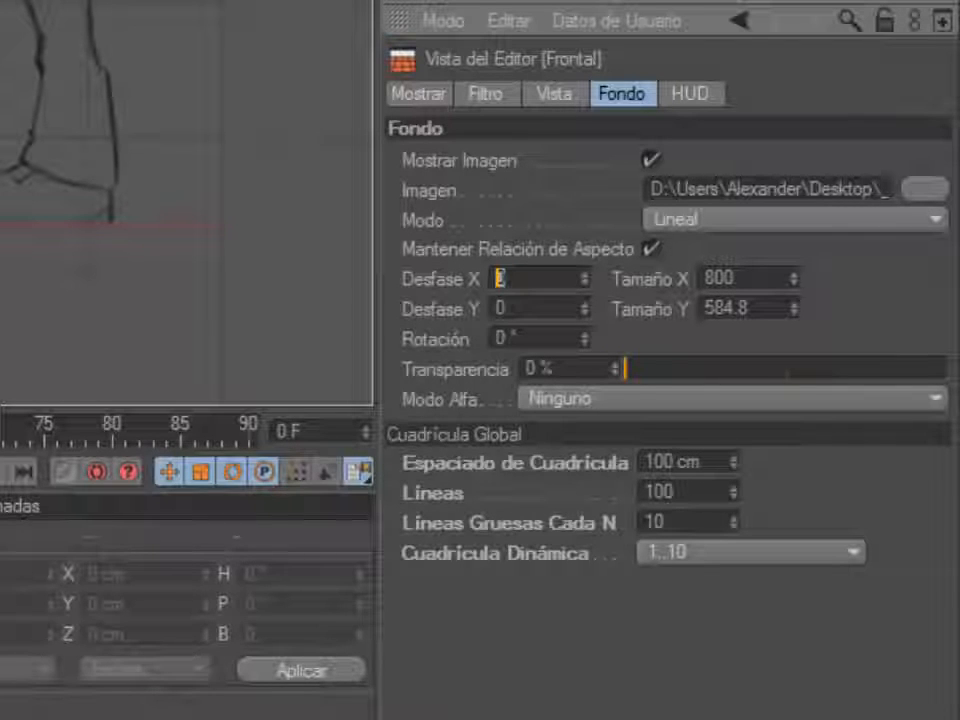
pyautogui.write('150')
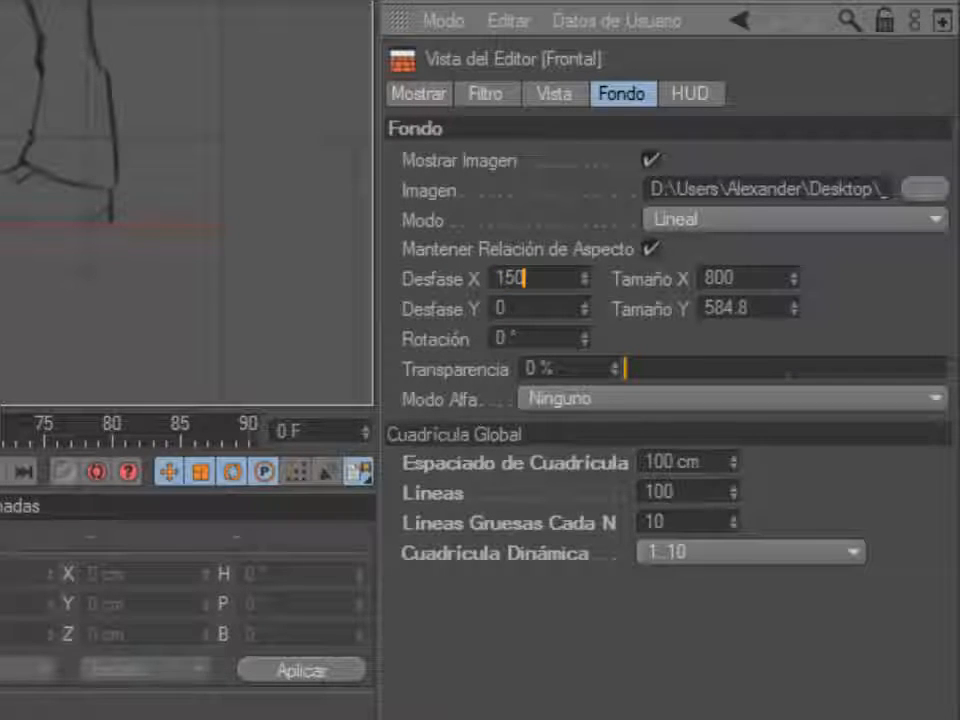
pyautogui.write('.5')
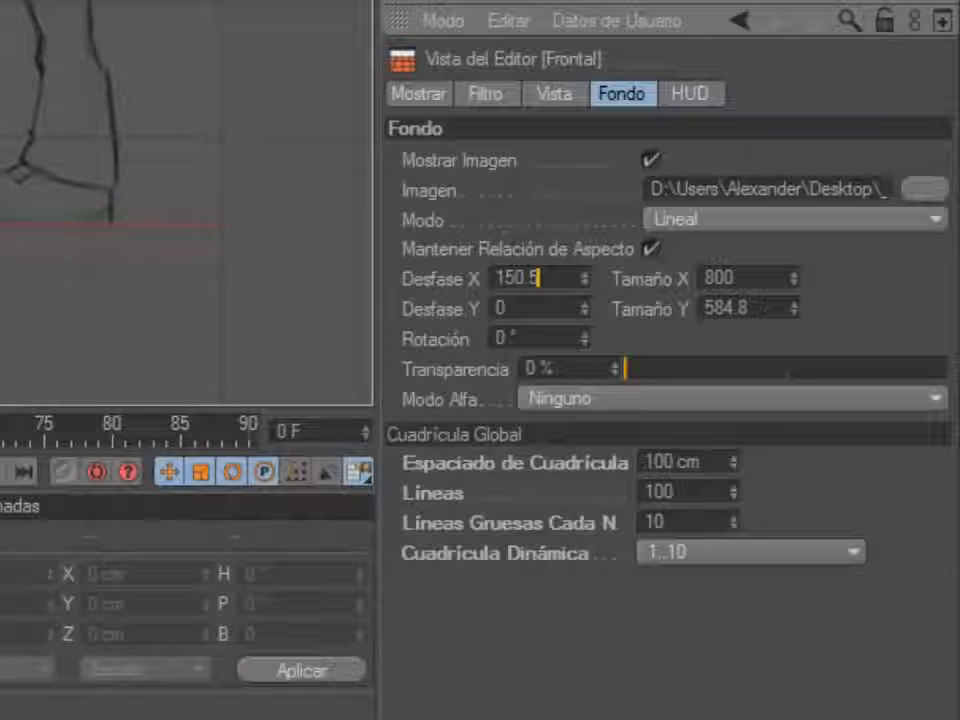
pyautogui.press('Tab')
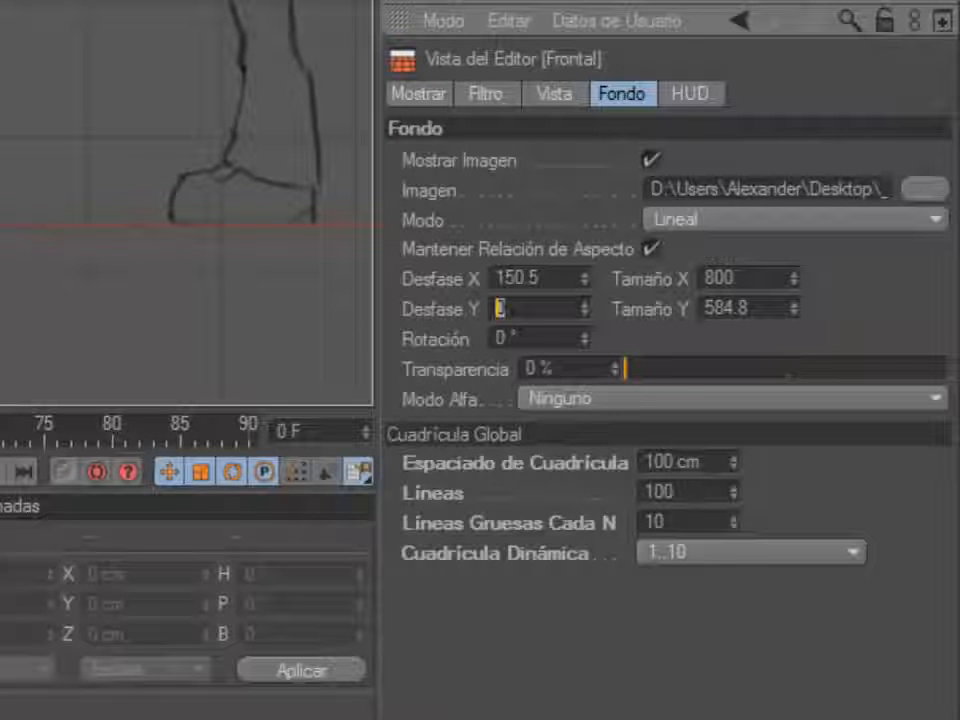
pyautogui.write('265')
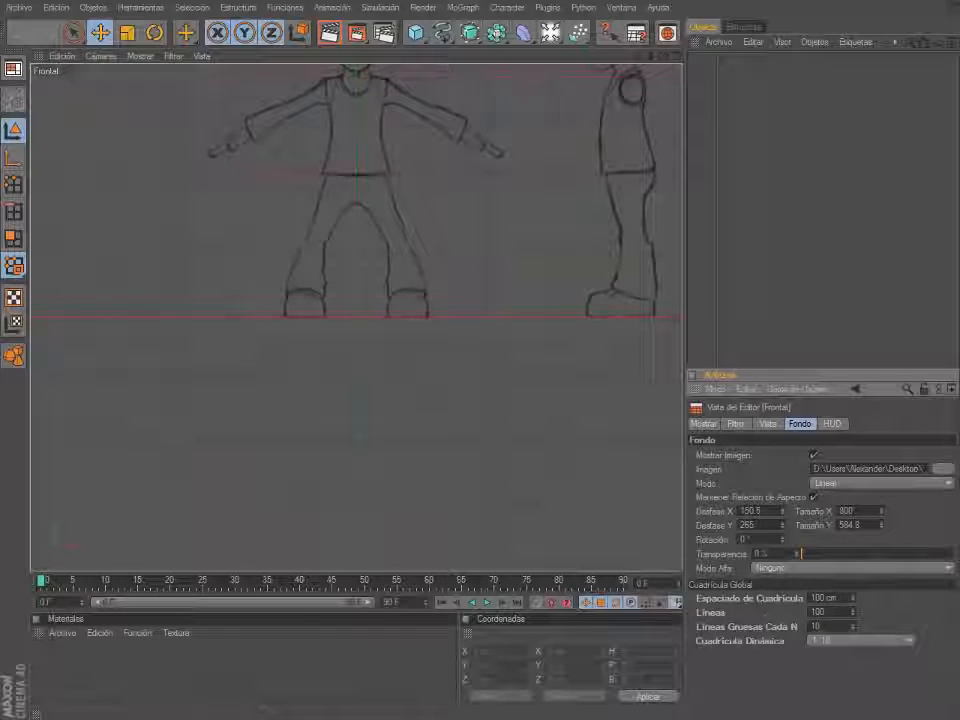
# Split the viewport into two side-by-side views (2 Vistas Adosadas).
pyautogui.moveTo(637, 56); pyautogui.dragTo(635, 207)
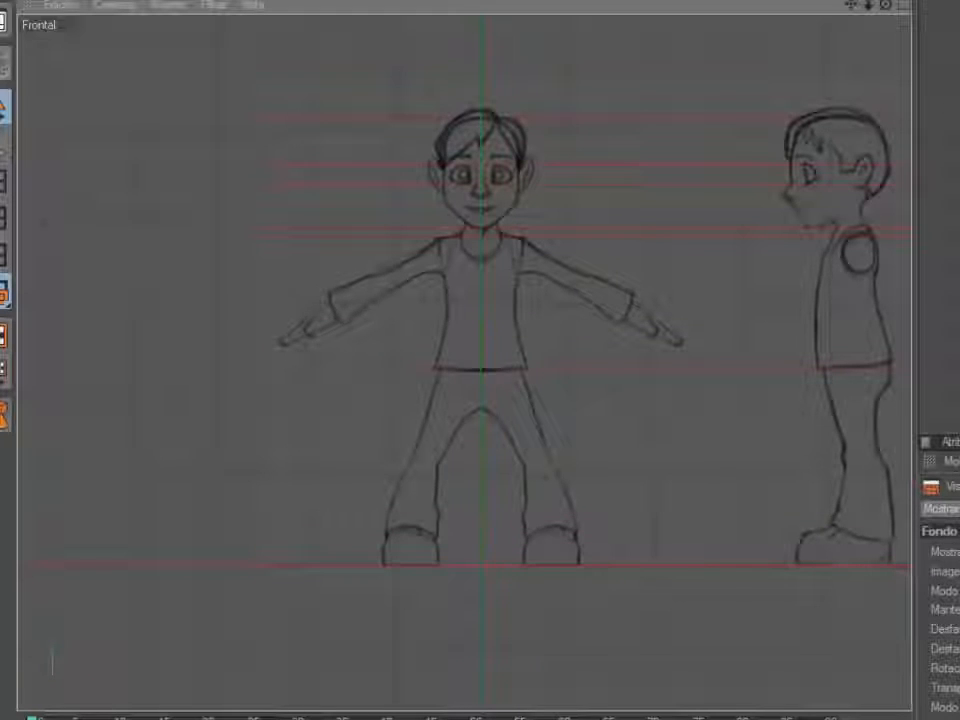
pyautogui.click(252, 5)
pyautogui.moveTo(300, 33)
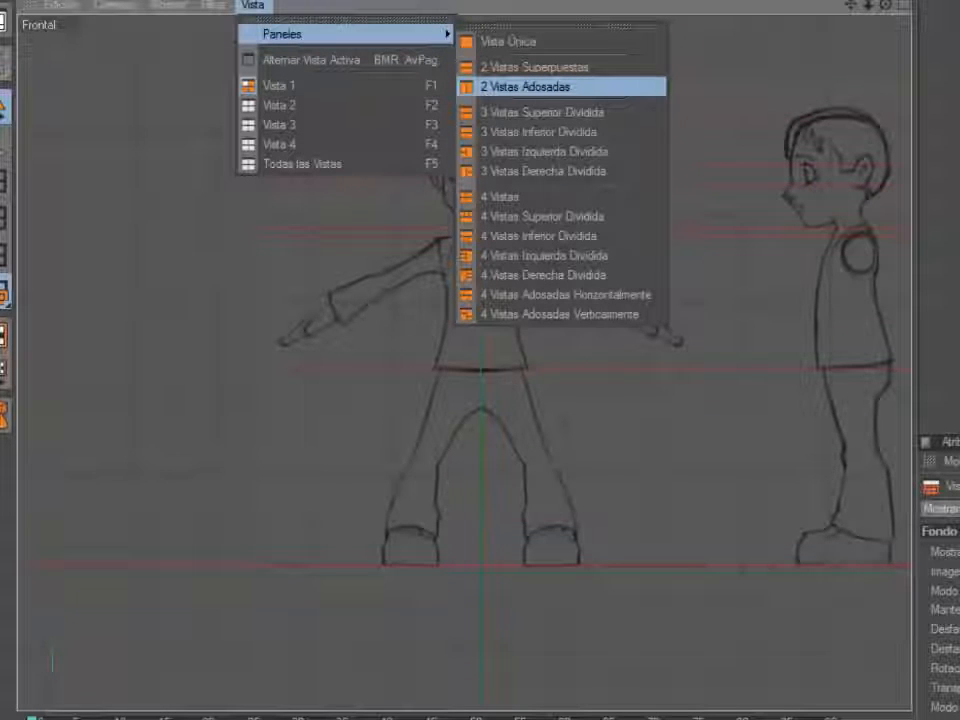
pyautogui.click(525, 87)
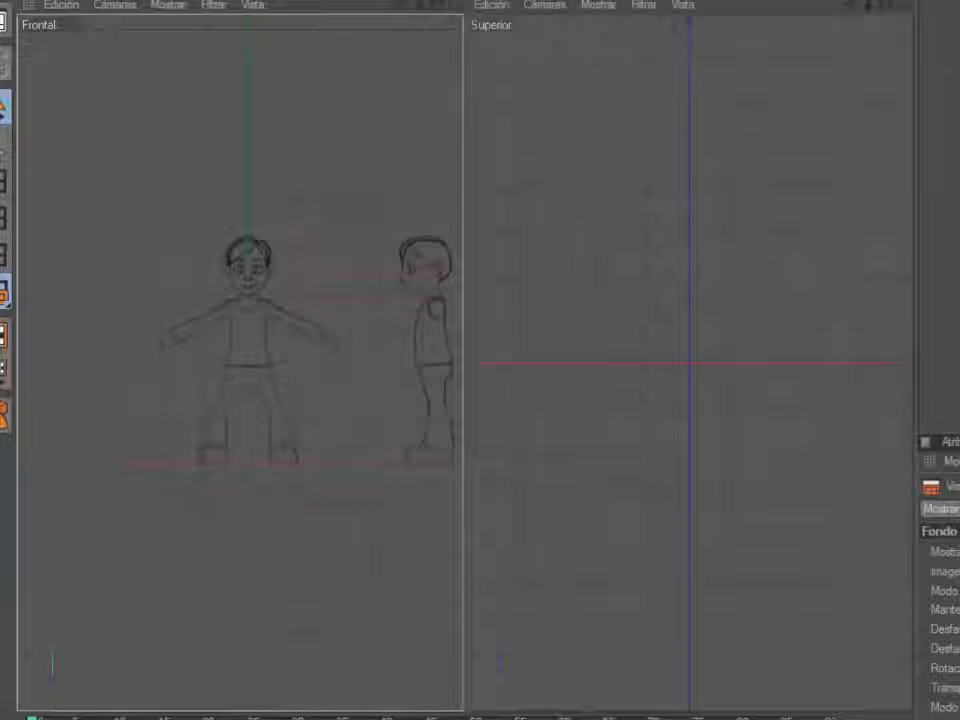
pyautogui.scroll(5, 240, 362)
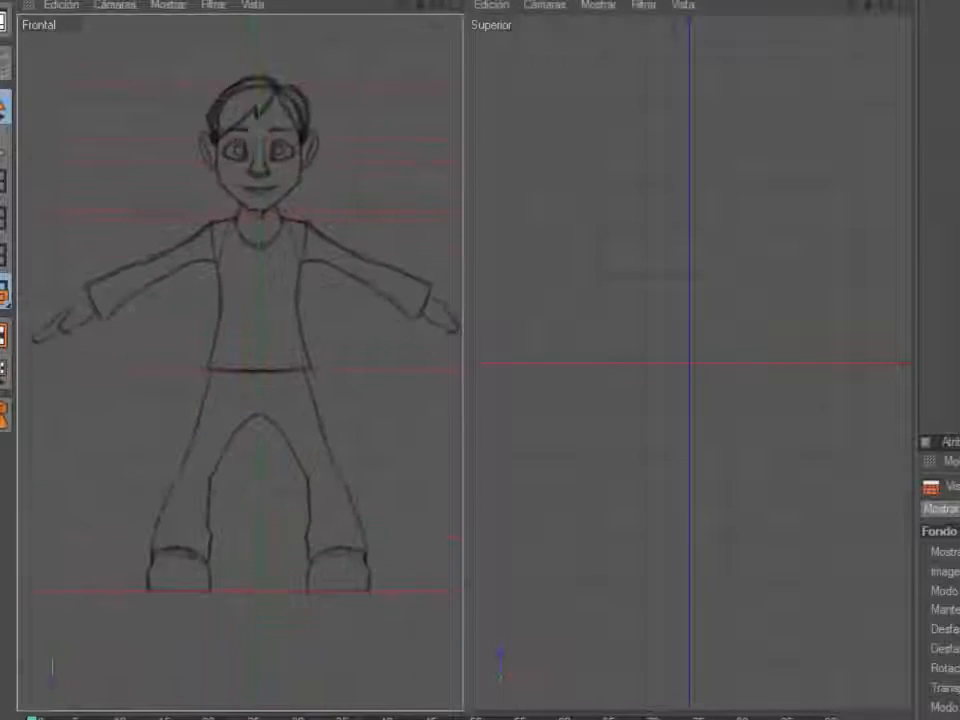
pyautogui.moveTo(402, 5); pyautogui.dragTo(366, 10)
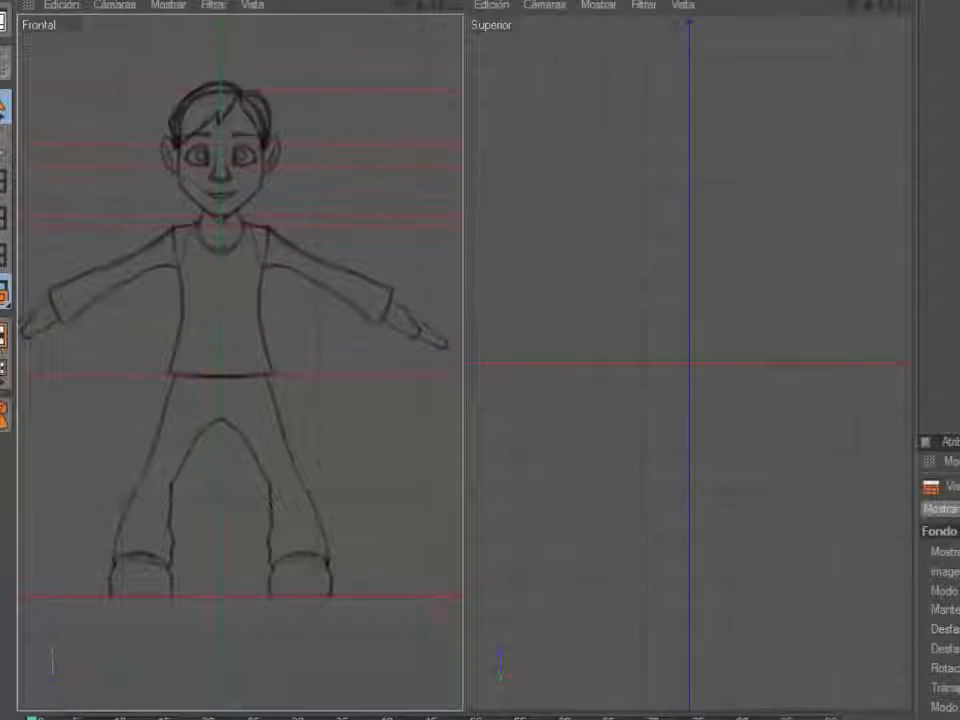
# Change the top view to the Derecha camera and load __tut_026639.jpg as its background image.
pyautogui.click(545, 4)
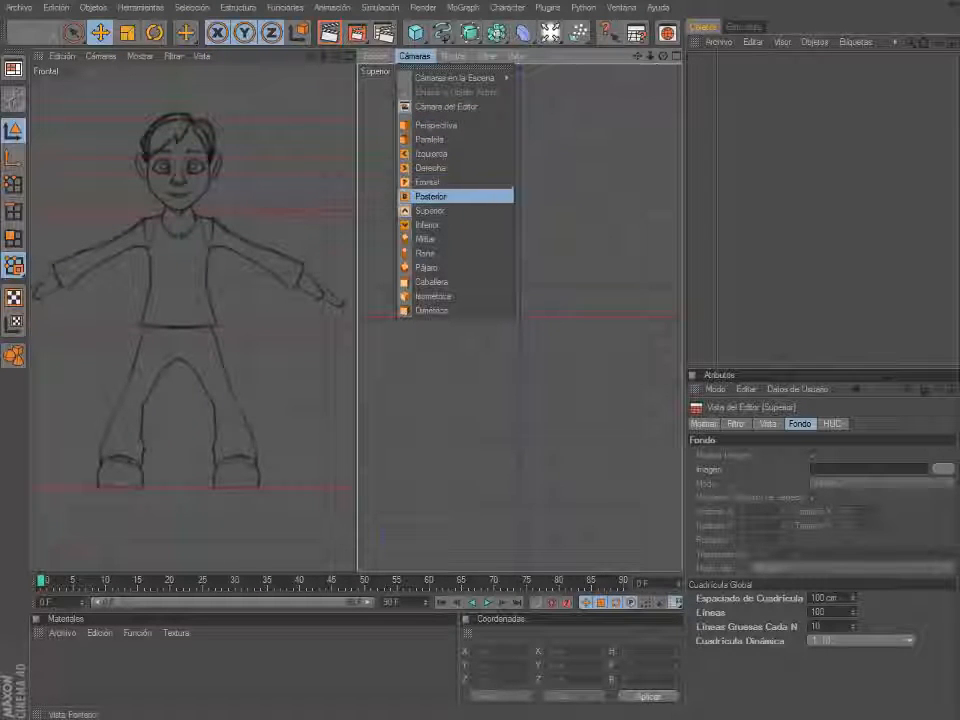
pyautogui.click(440, 167)
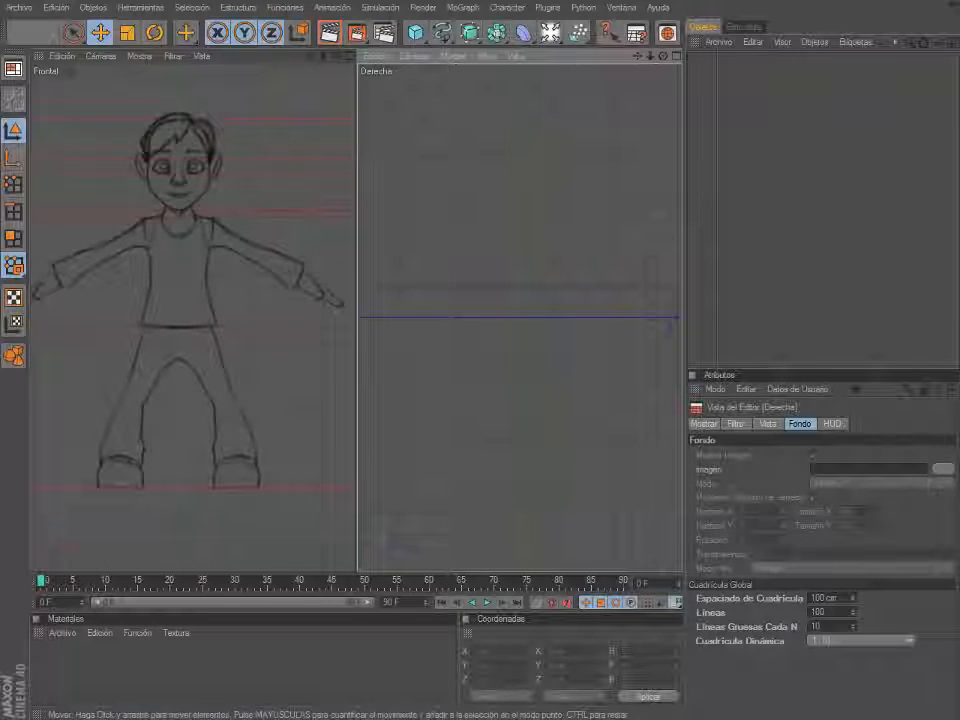
pyautogui.click(375, 56)
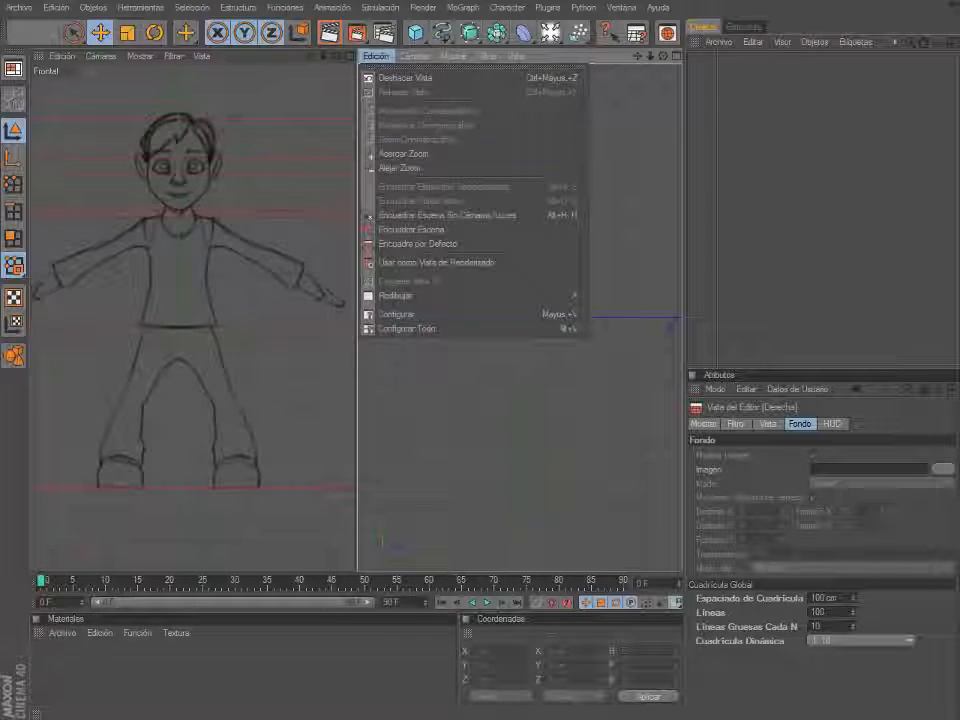
pyautogui.click(400, 313)
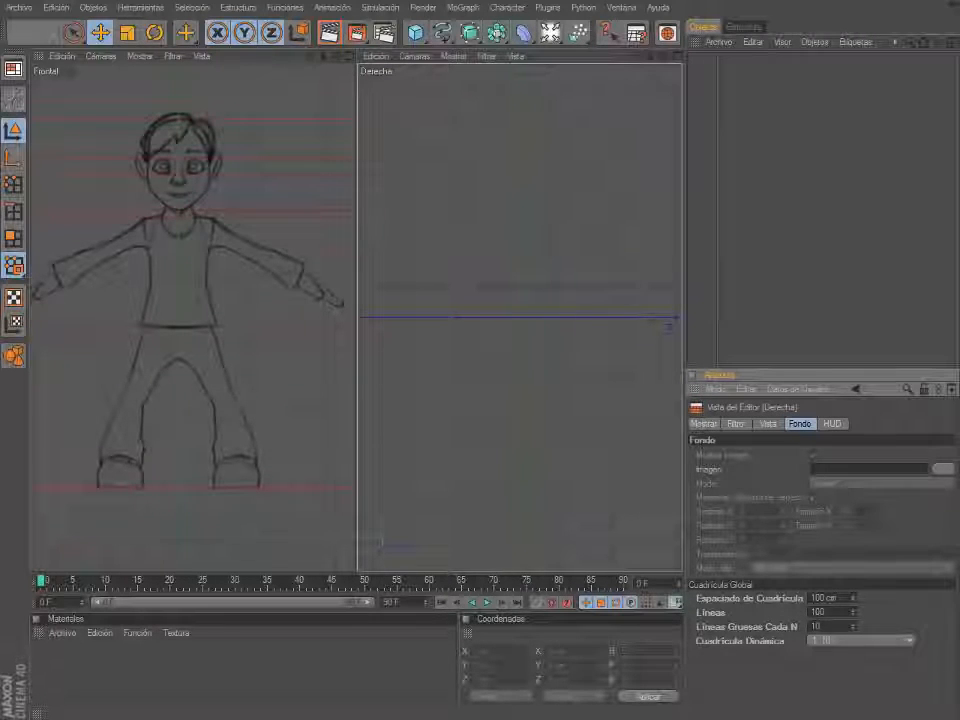
pyautogui.click(943, 469)
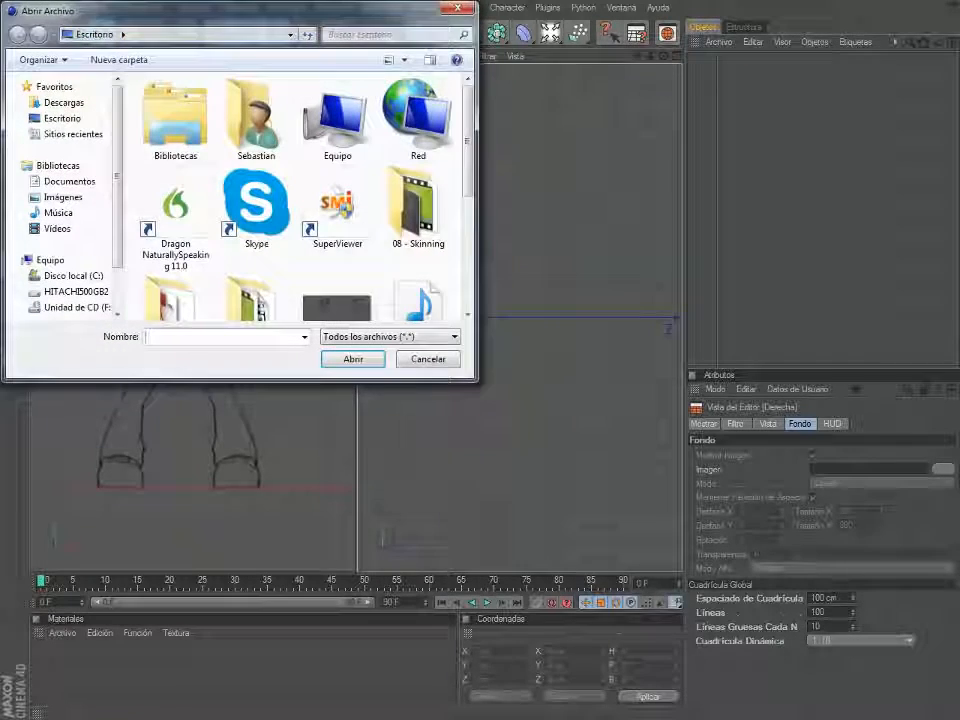
pyautogui.click(337, 303)
pyautogui.click(353, 359)
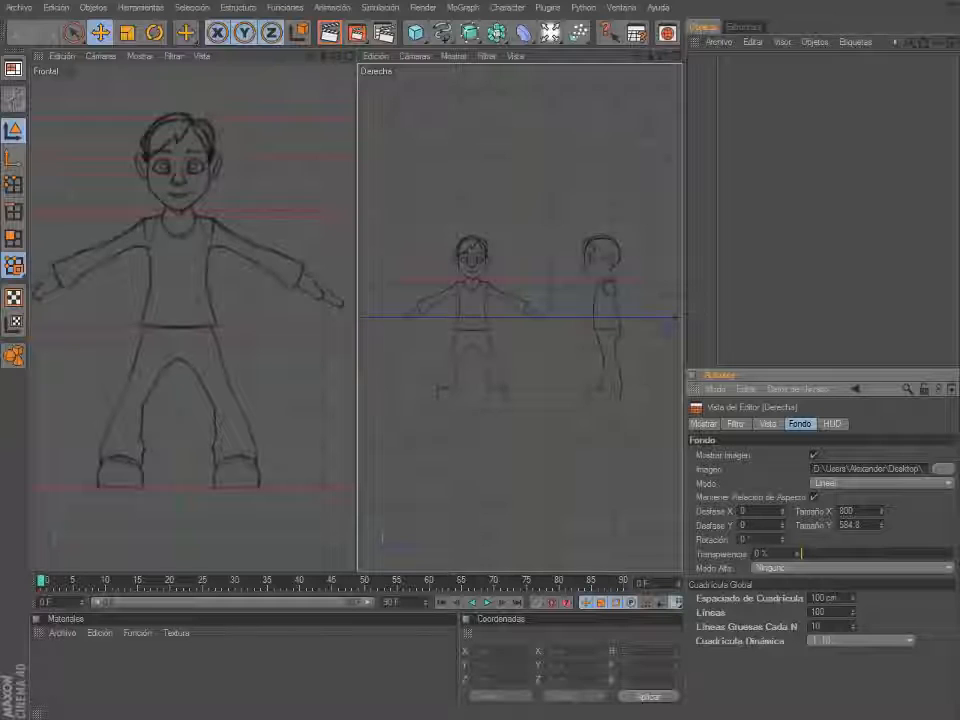
# Offset the Derecha view's background image by -275 in X and 265 in Y.
pyautogui.doubleClick(743, 511)
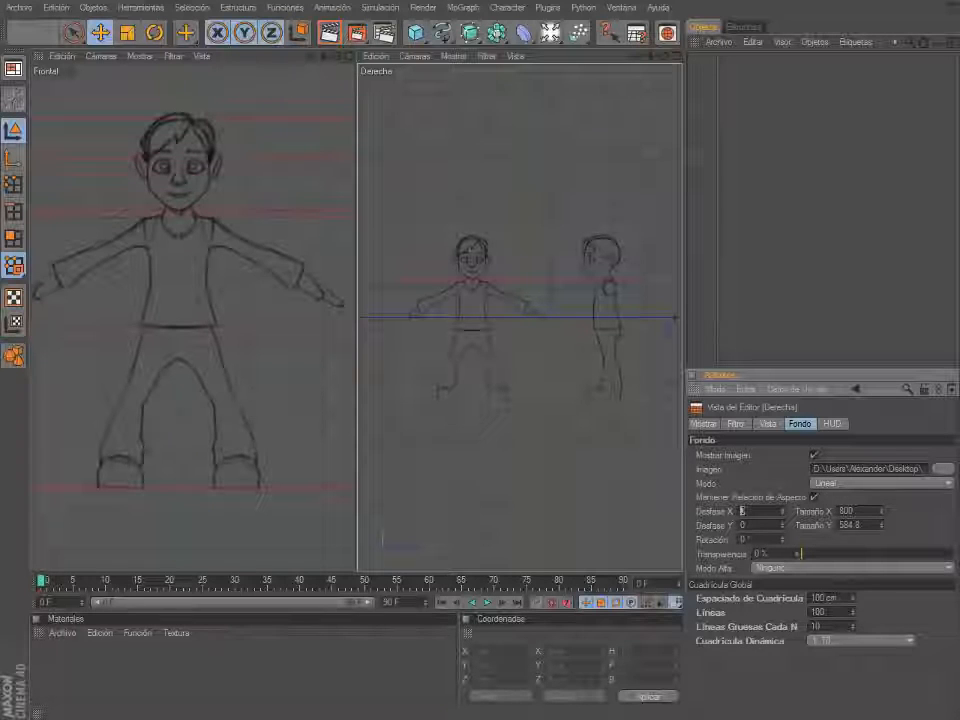
pyautogui.press('BackSpace')
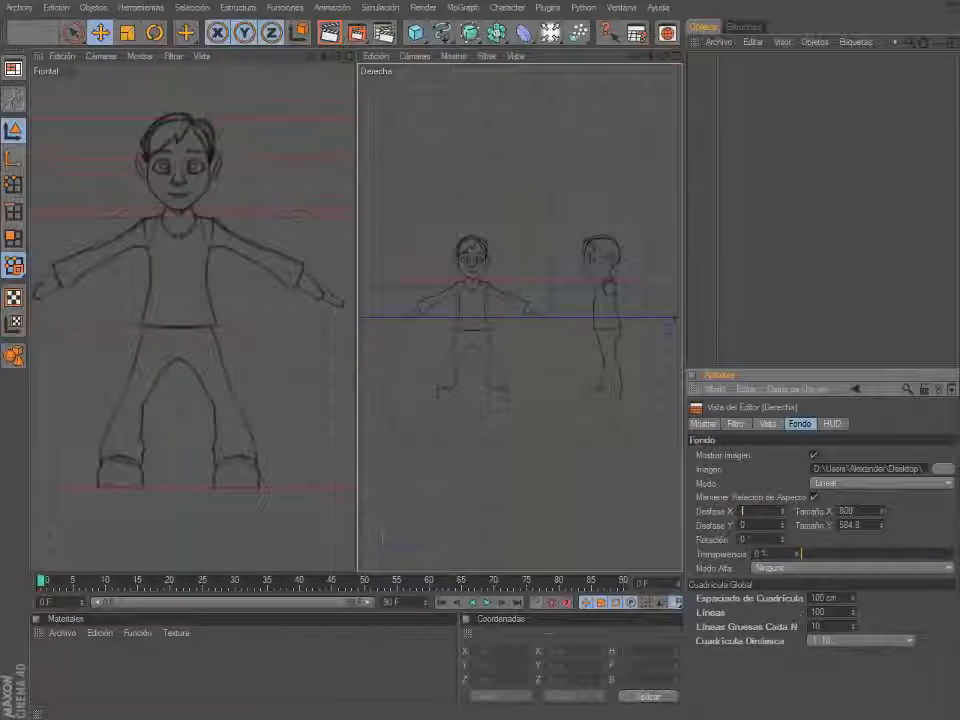
pyautogui.write('276')
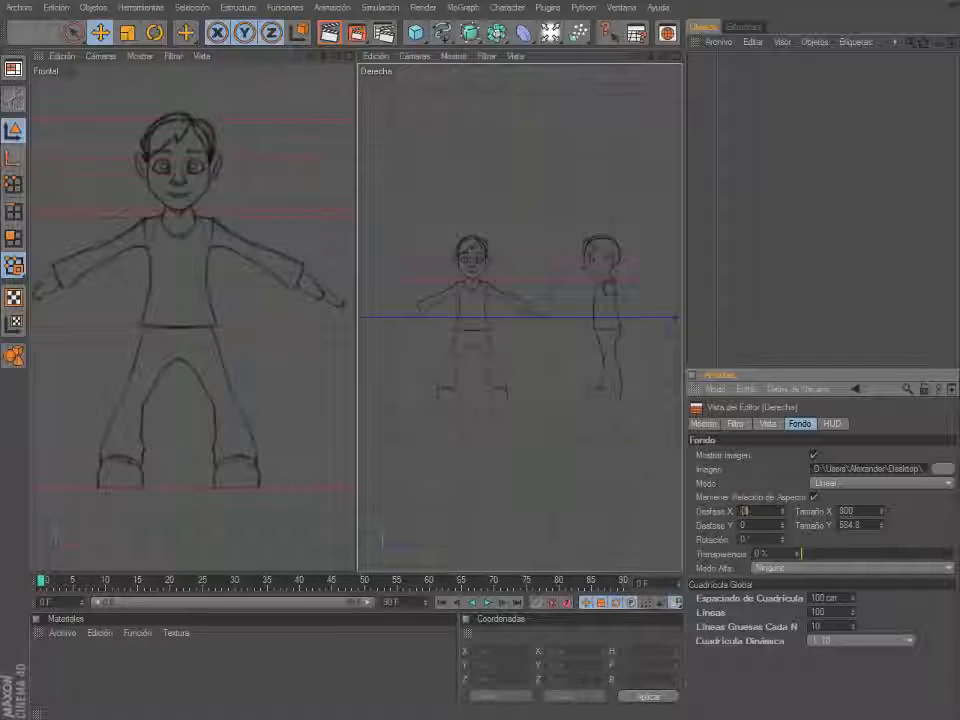
pyautogui.press('Return')
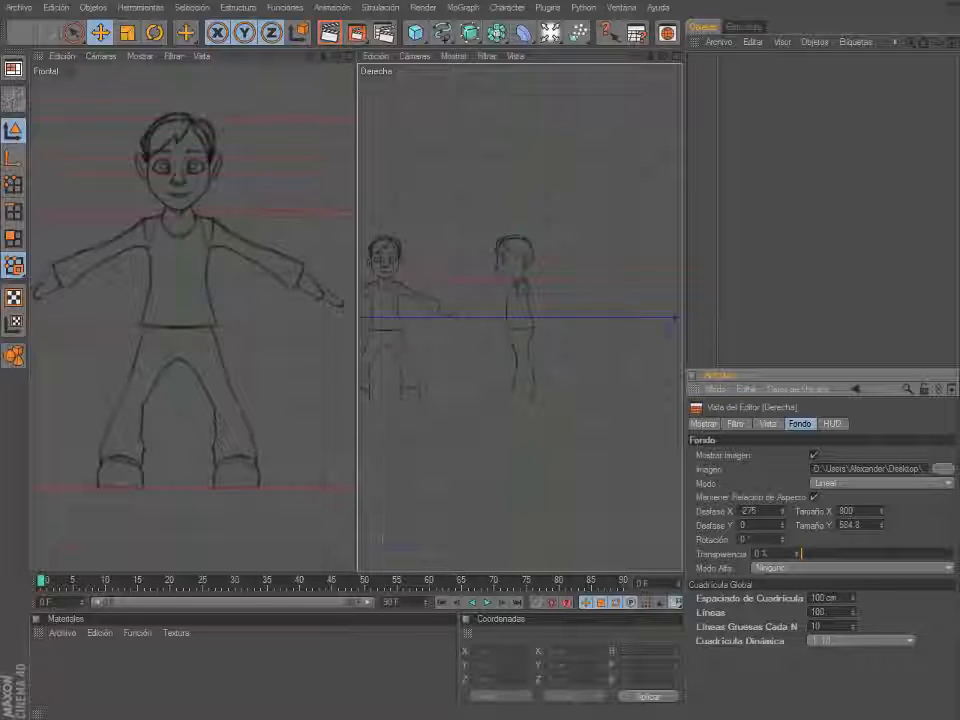
pyautogui.doubleClick(743, 525)
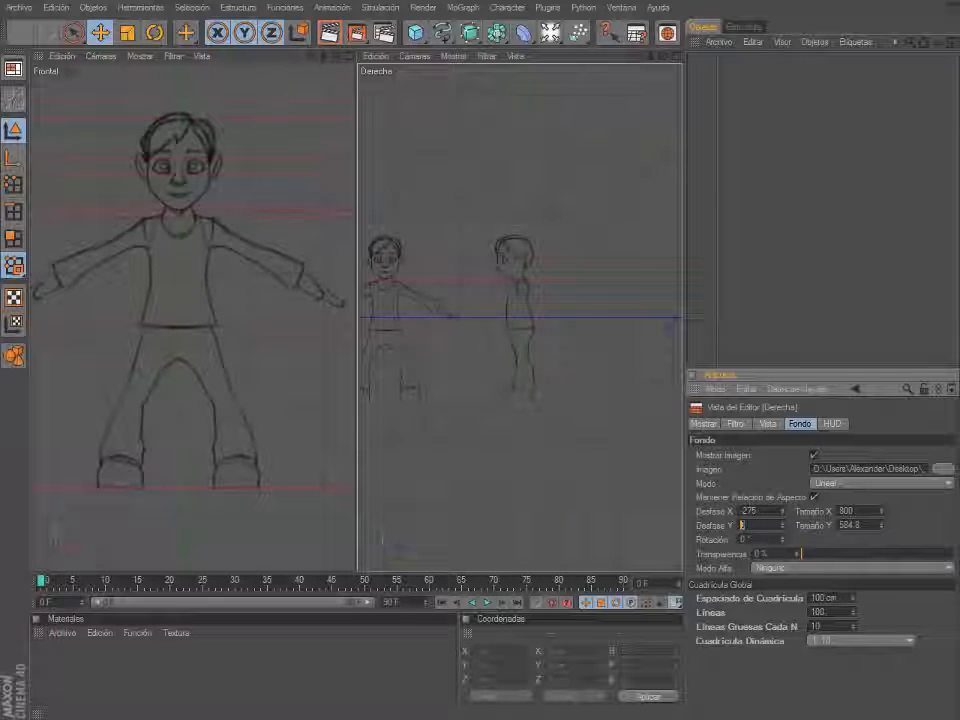
pyautogui.write('265')
pyautogui.press('Return')
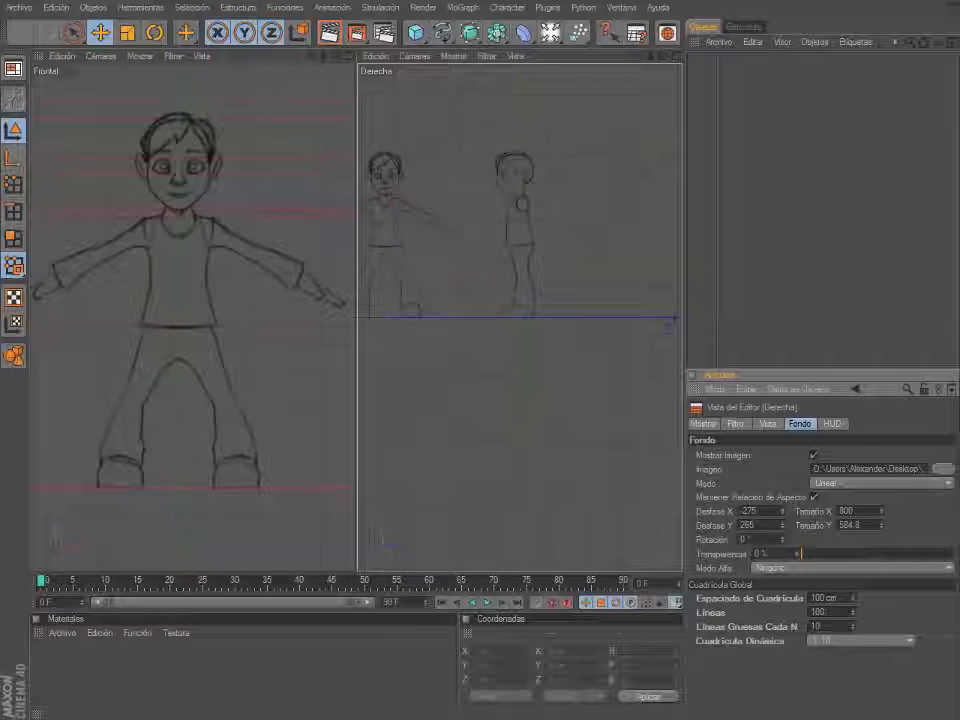
# Zoom and pan the Derecha view until the side drawing's guide lines line up with those in the Frontal view.
pyautogui.scroll(4, 520, 316)
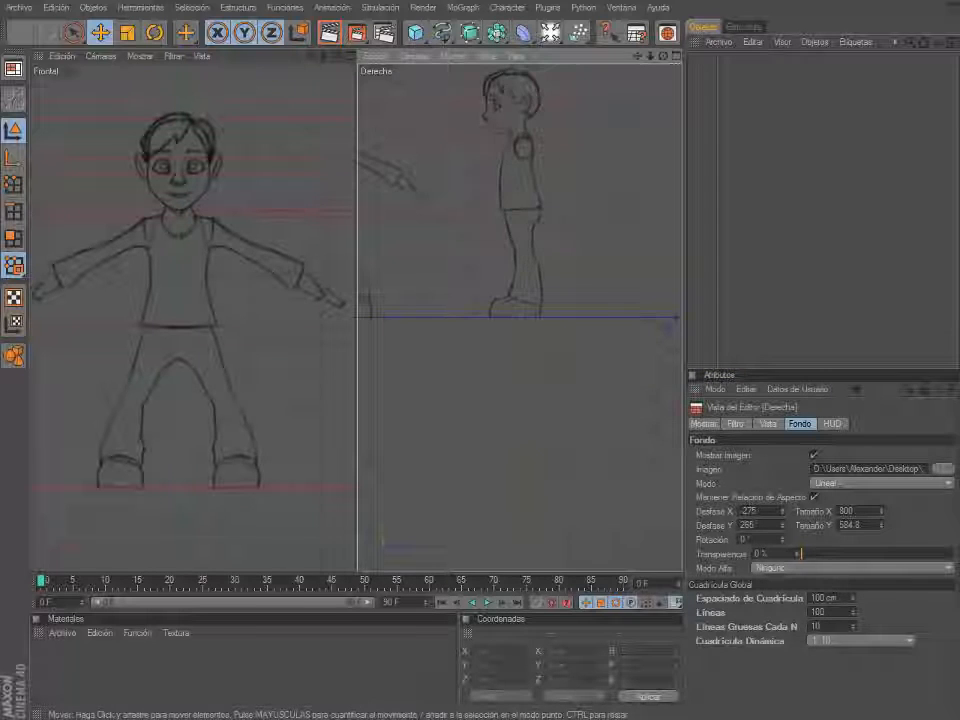
pyautogui.keyDown('alt'); pyautogui.moveTo(520, 316); pyautogui.dragTo(511, 415, button='middle'); pyautogui.keyUp('alt')
pyautogui.scroll(3, 520, 316)
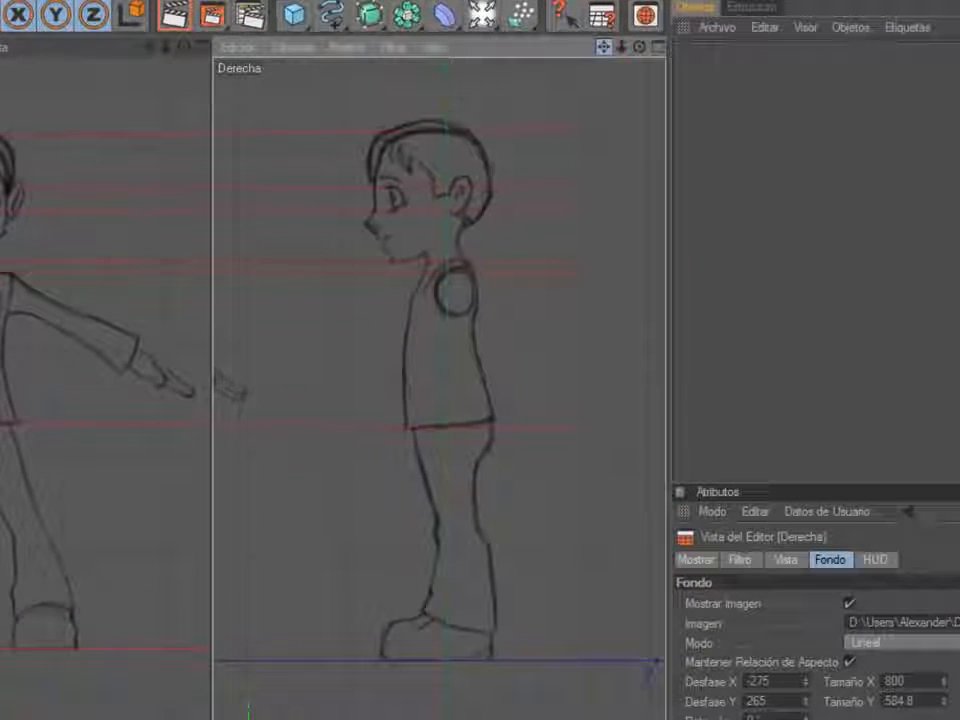
pyautogui.moveTo(603, 47); pyautogui.dragTo(603, 38)
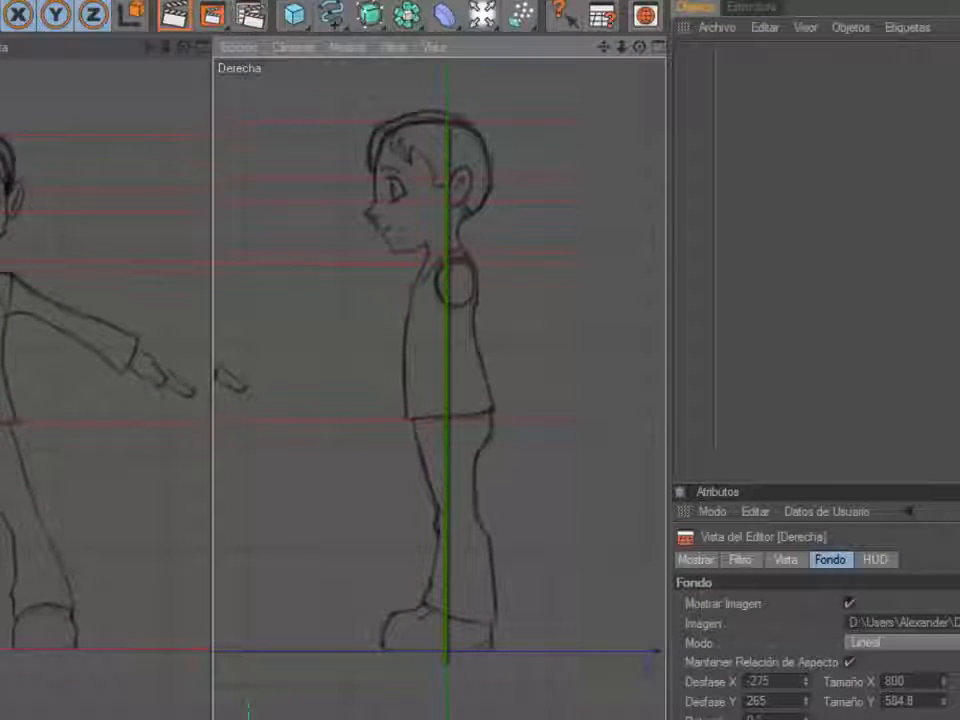
pyautogui.moveTo(603, 47); pyautogui.dragTo(573, 57)
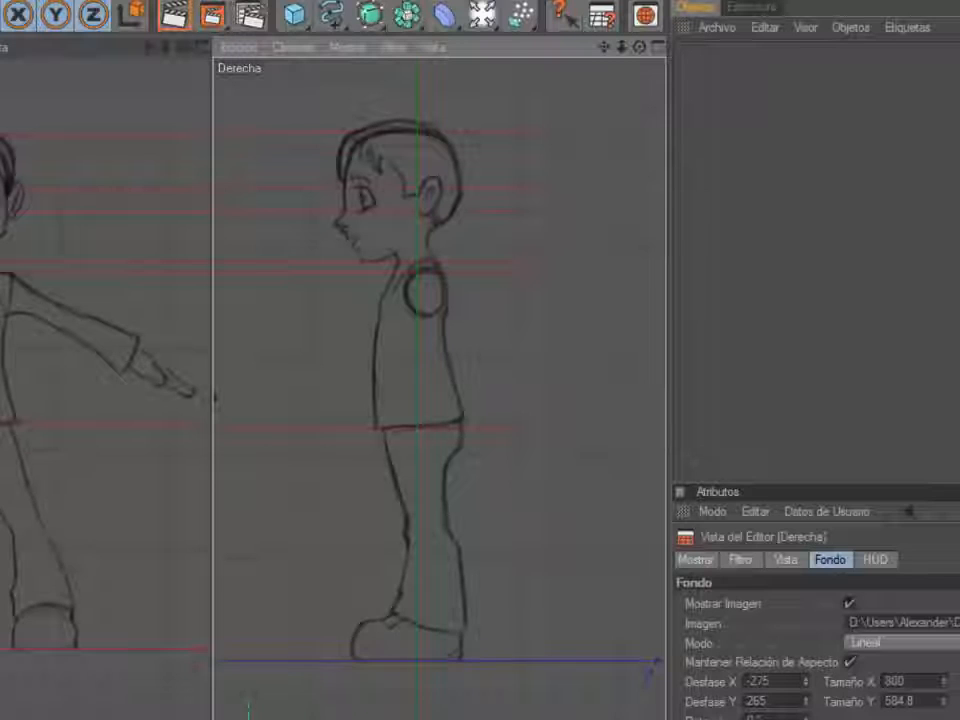
# Add a cube, raise it to the character's head at about 454 cm in Y, and resize its height to about 119 cm.
pyautogui.click(295, 14)
pyautogui.moveTo(417, 559); pyautogui.dragTo(417, 343)
pyautogui.moveTo(417, 559); pyautogui.dragTo(417, 342)
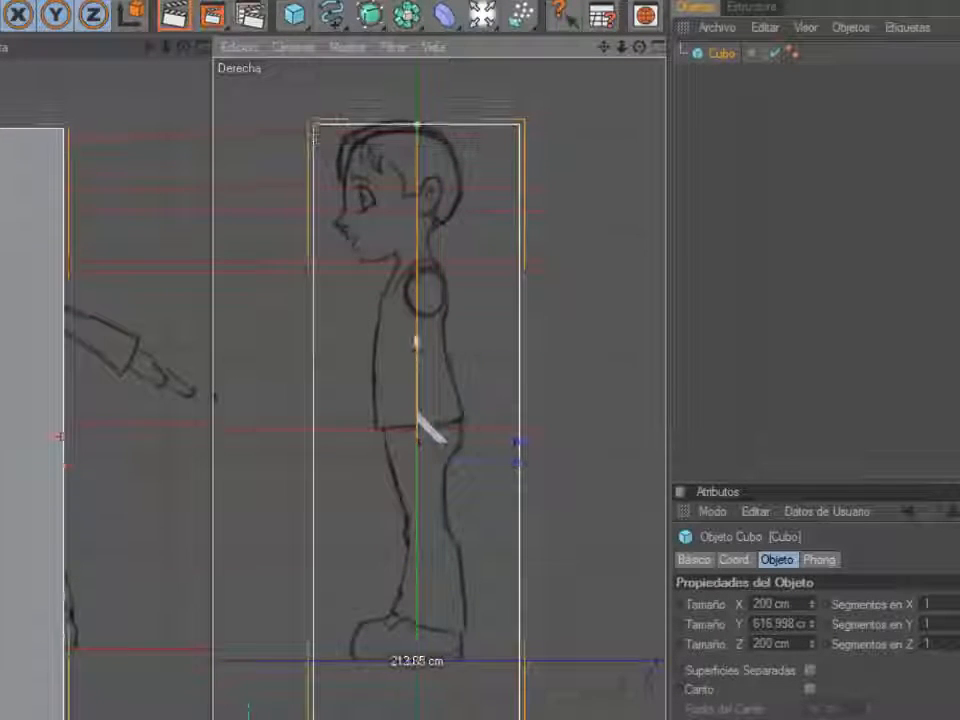
pyautogui.moveTo(417, 123); pyautogui.dragTo(424, 180)
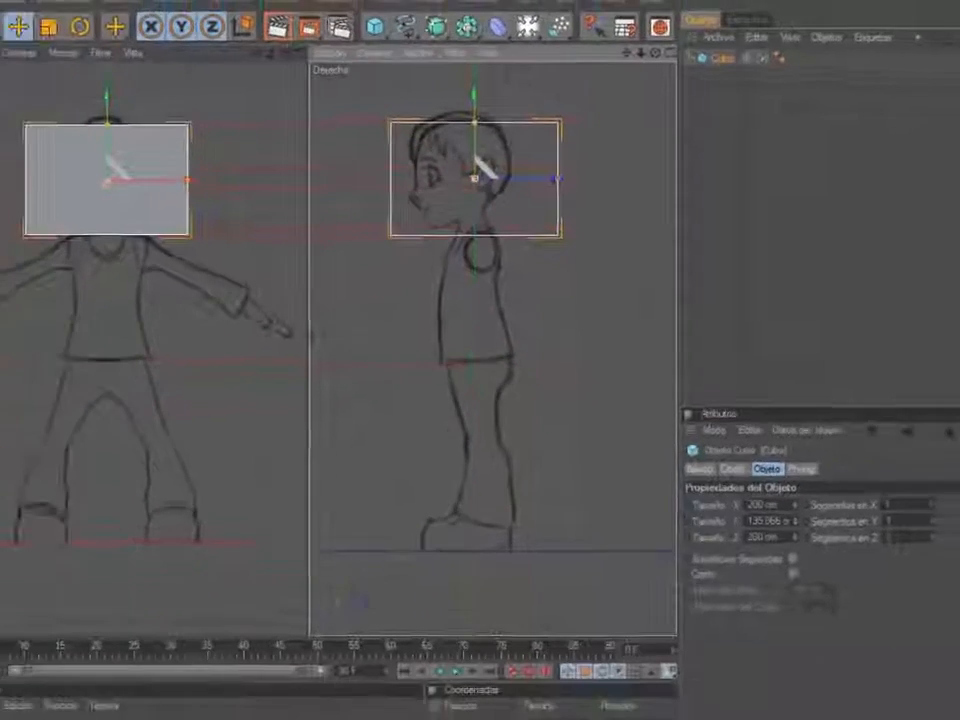
pyautogui.moveTo(431, 130); pyautogui.dragTo(431, 135)
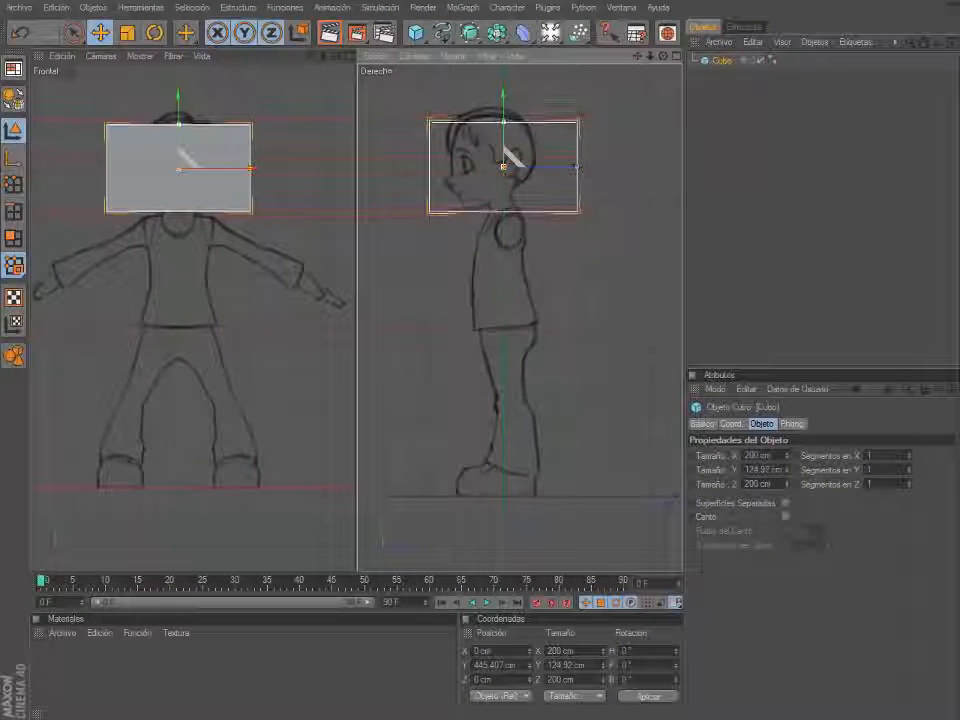
pyautogui.moveTo(503, 122); pyautogui.dragTo(503, 104)
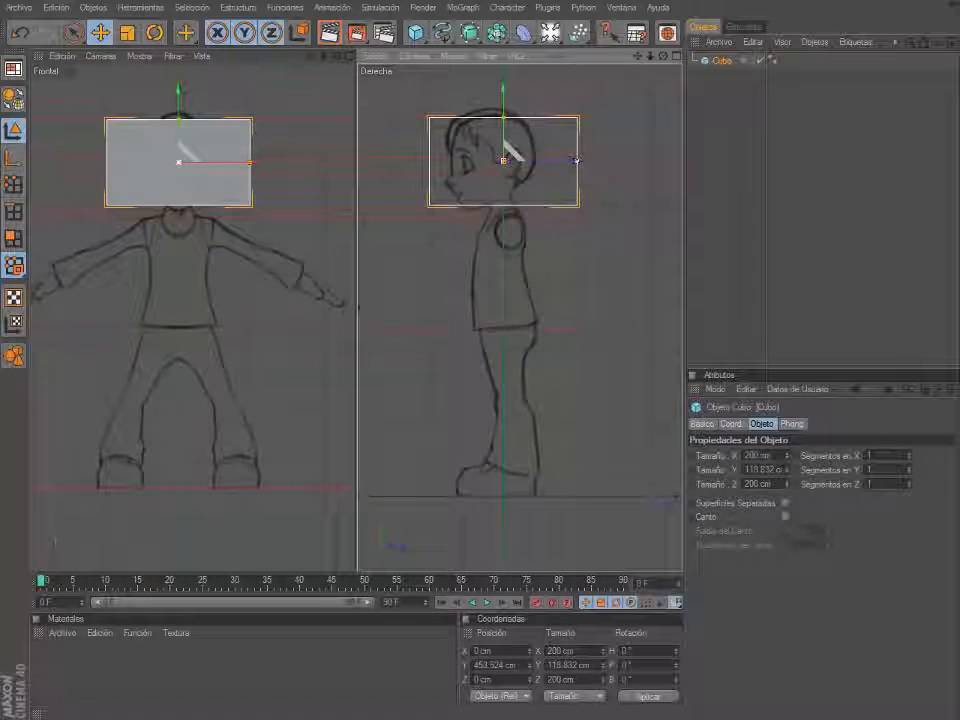
# Fit the cube inside the head in both views, about 71 x 123 x 79 cm, positioned at about 450 cm in Y and -18 cm in Z.
pyautogui.moveTo(576, 160); pyautogui.dragTo(490, 141)
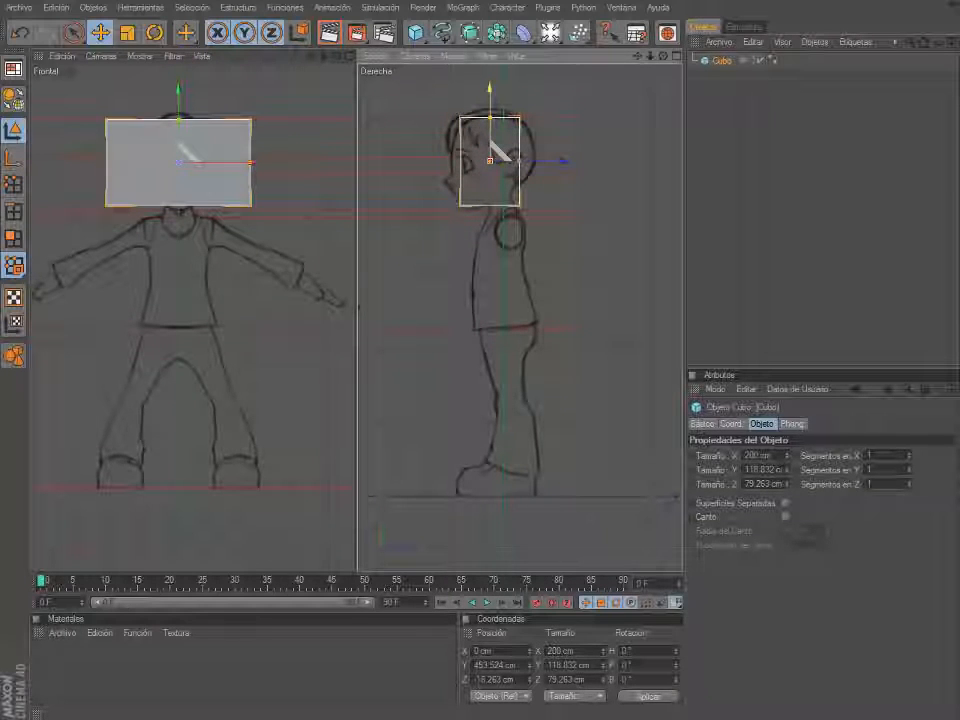
pyautogui.moveTo(489, 91); pyautogui.dragTo(504, 146)
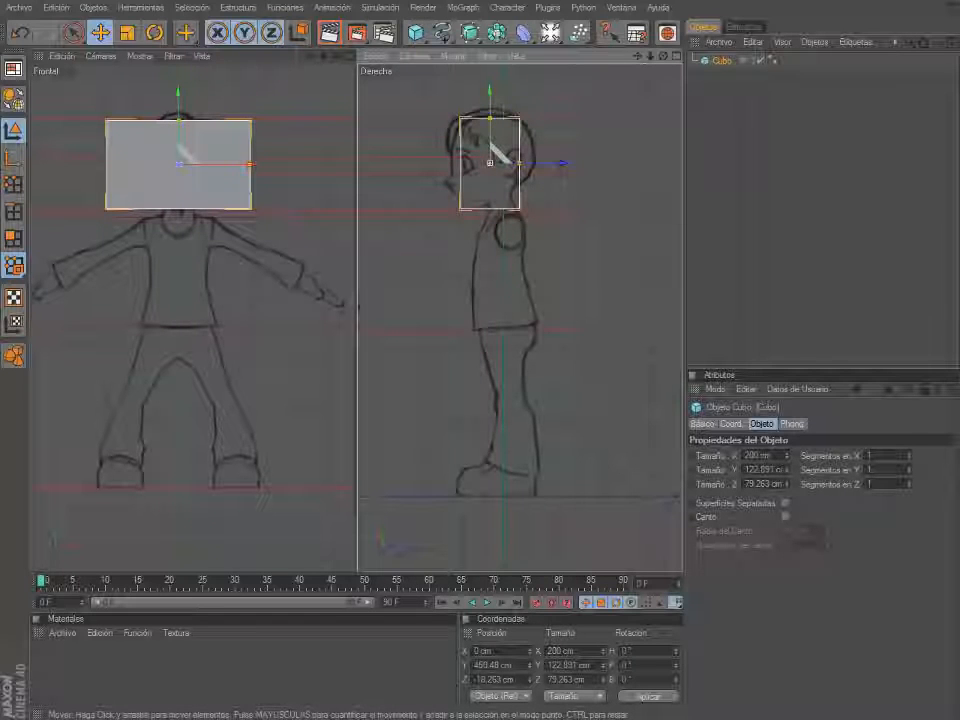
pyautogui.moveTo(250, 164); pyautogui.dragTo(205, 164)
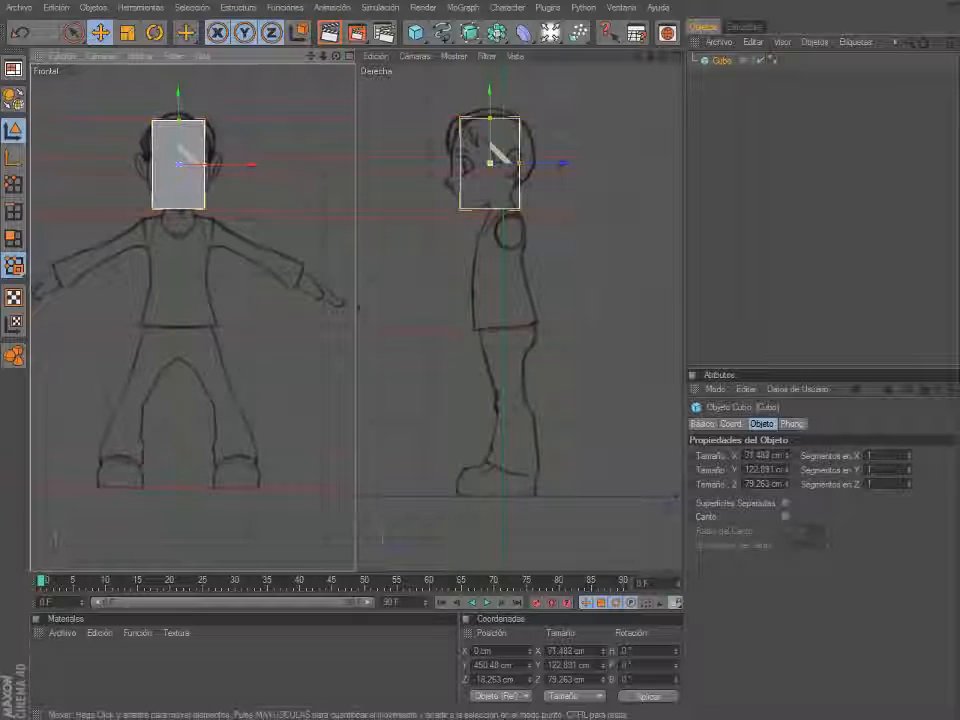